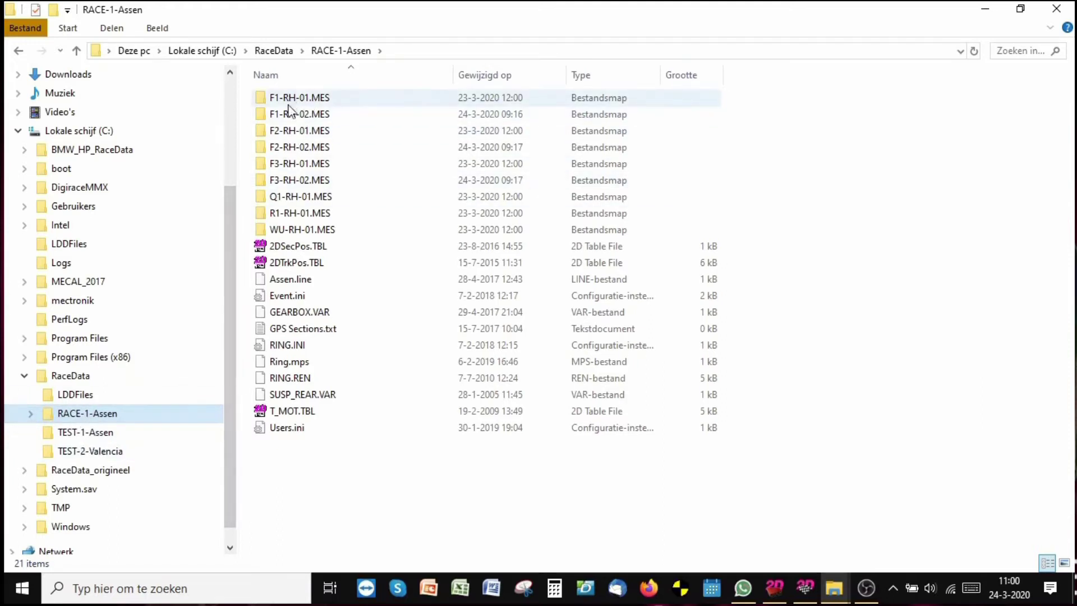
Step: Open the RACE-1-Assen event folder under Lokale schijf (C:) > RaceData
mouse_move(298, 102)
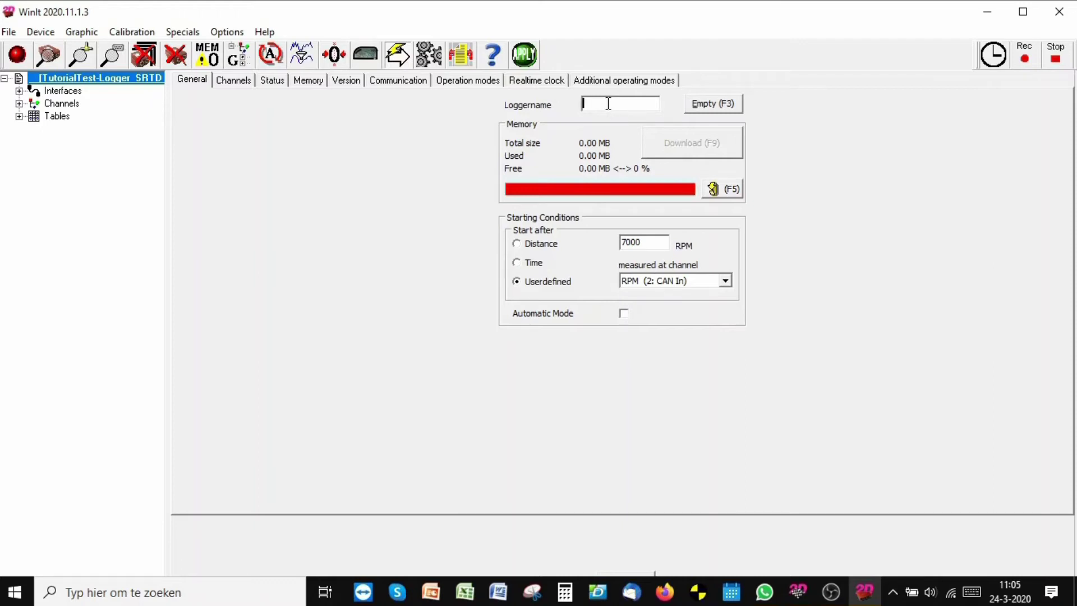
Step: Enter VR46 as the logger name, then start a new WinARace event
type("VR")
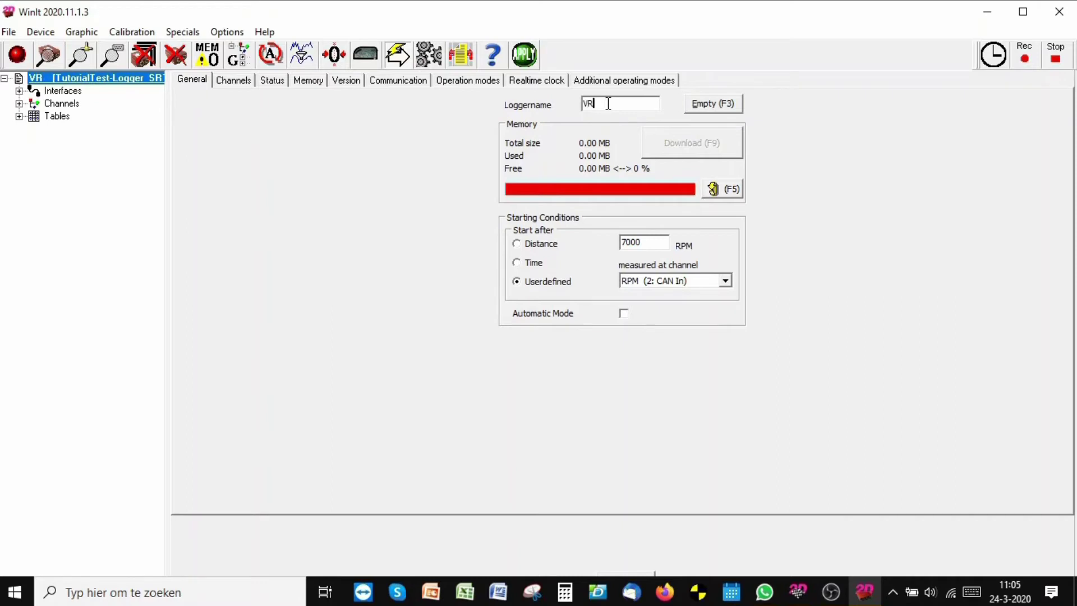
type("46")
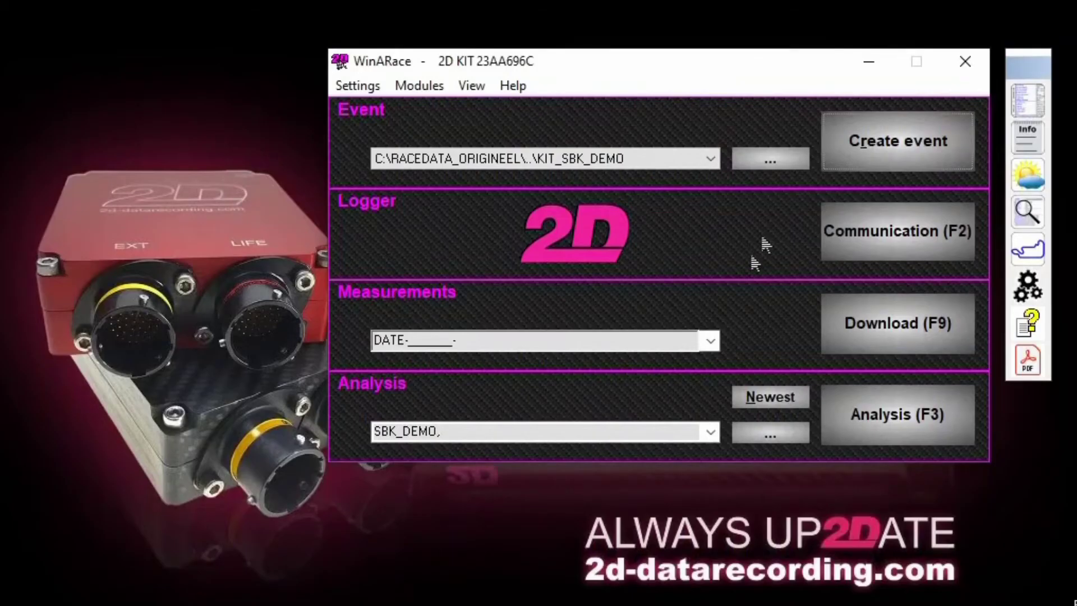
left_click(893, 156)
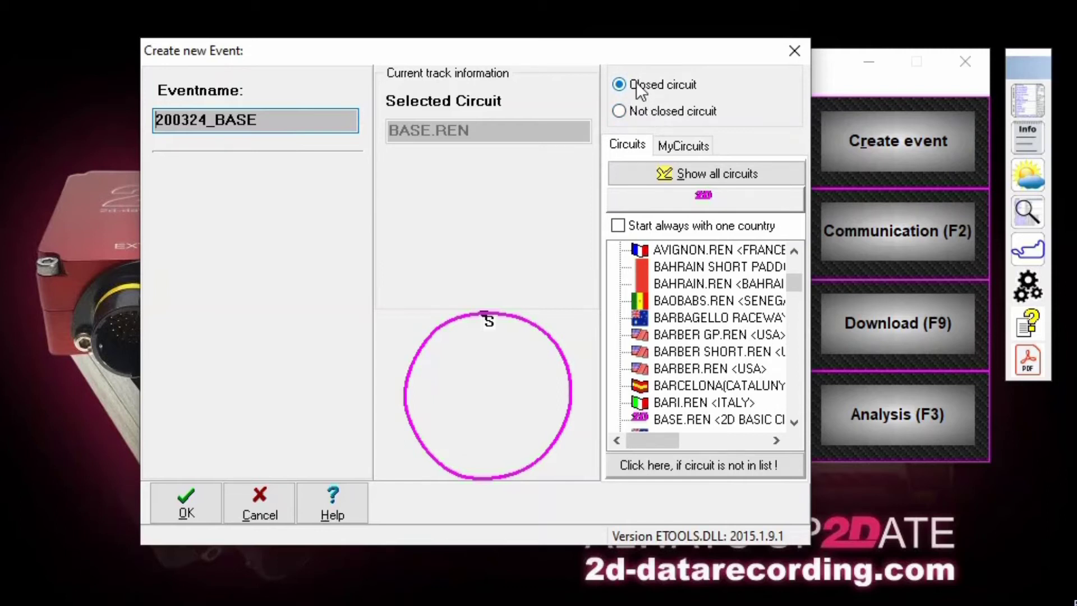
Step: Jump to the V circuits in the Circuits list and step toward VALENCIA.REN
left_click(709, 308)
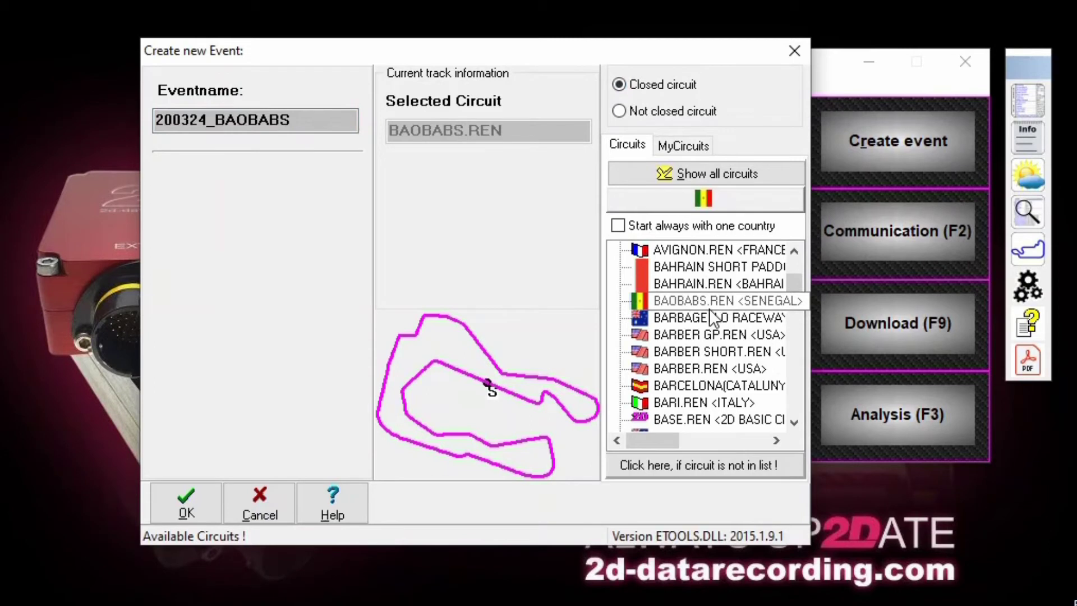
key("v")
key("Down")
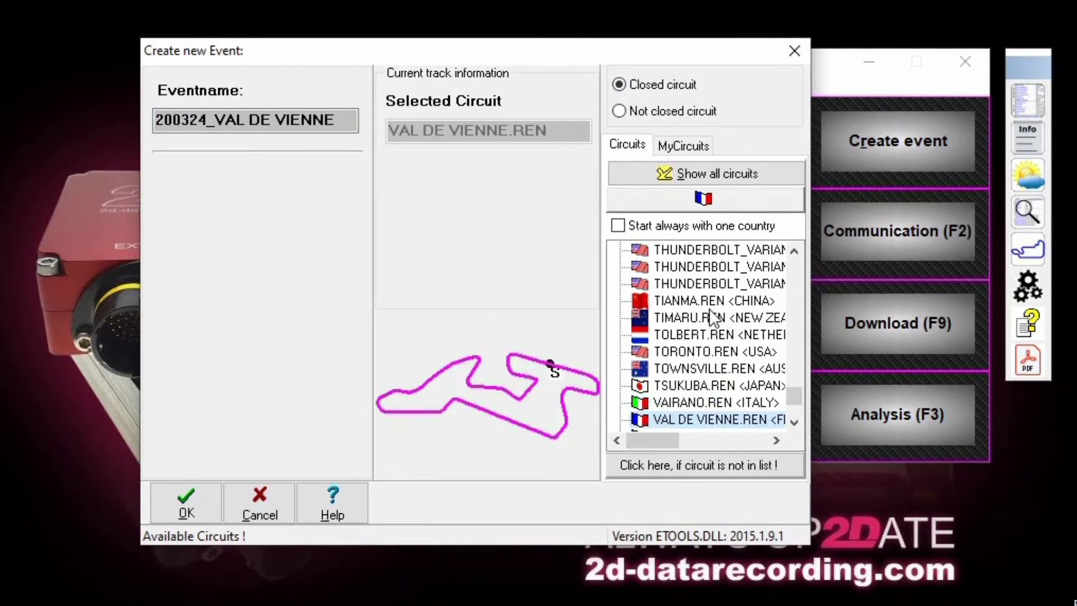
key("Down")
key("Down")
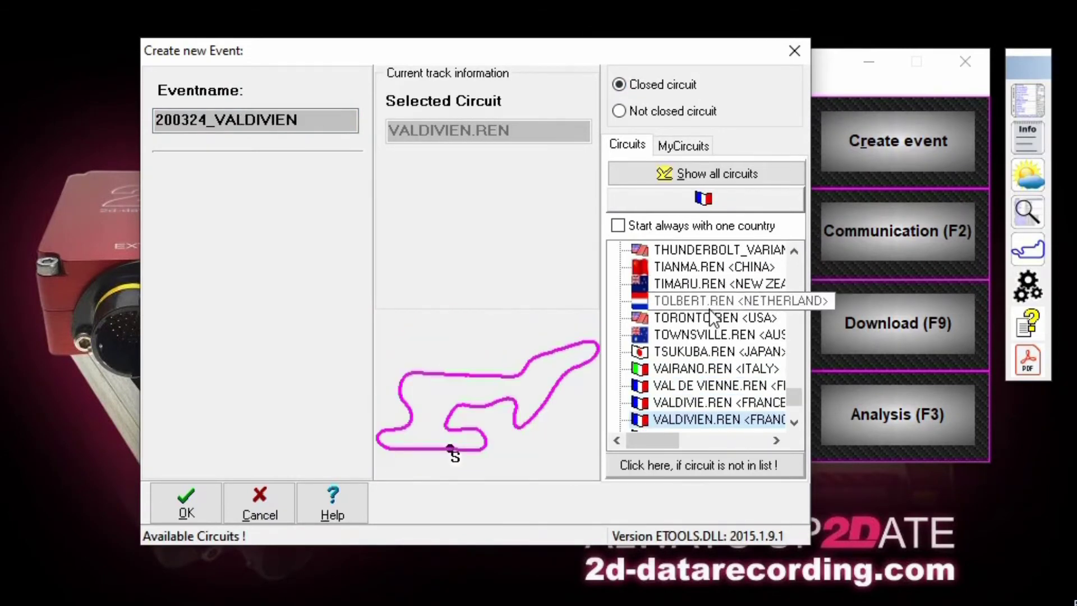
key("Down")
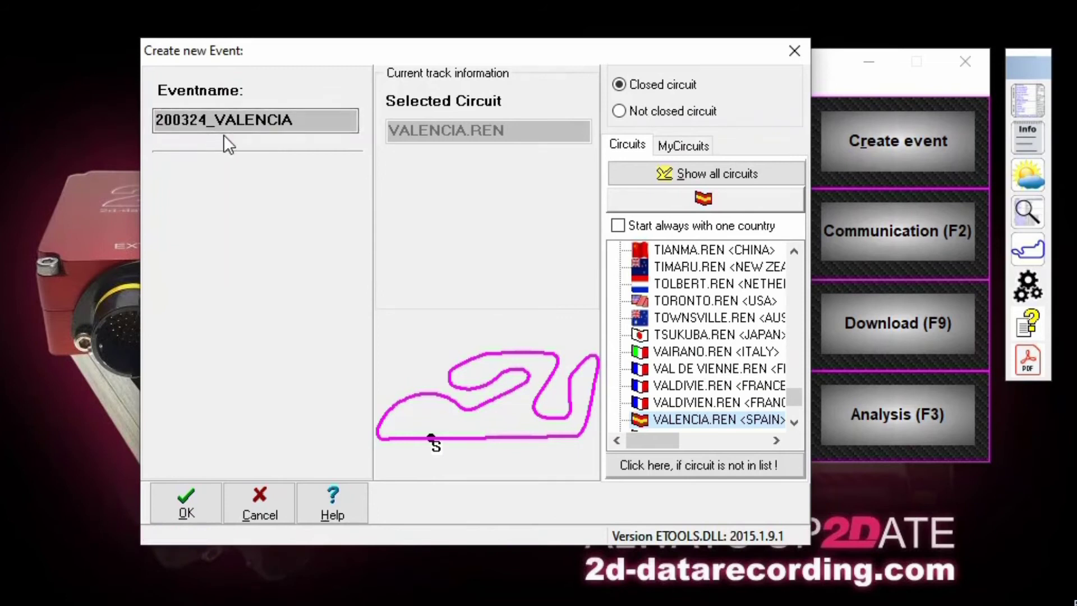
Step: Replace the 200324 prefix so the event is named Test-1_VALENCIA, and create it
left_click(308, 125)
key("Left")
key("Left")
key("Left")
key("Left")
key("Left")
key("Left")
key("Left")
key("Left")
key("Left")
key("BackSpace")
key("BackSpace")
key("BackSpace")
key("BackSpace")
key("BackSpace")
key("BackSpace")
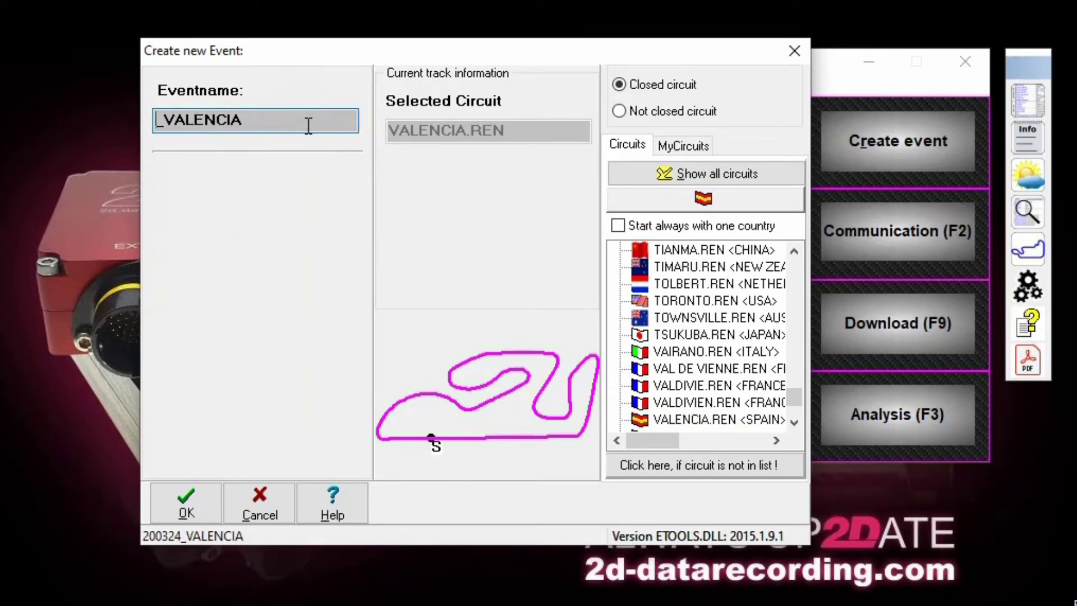
type("Test")
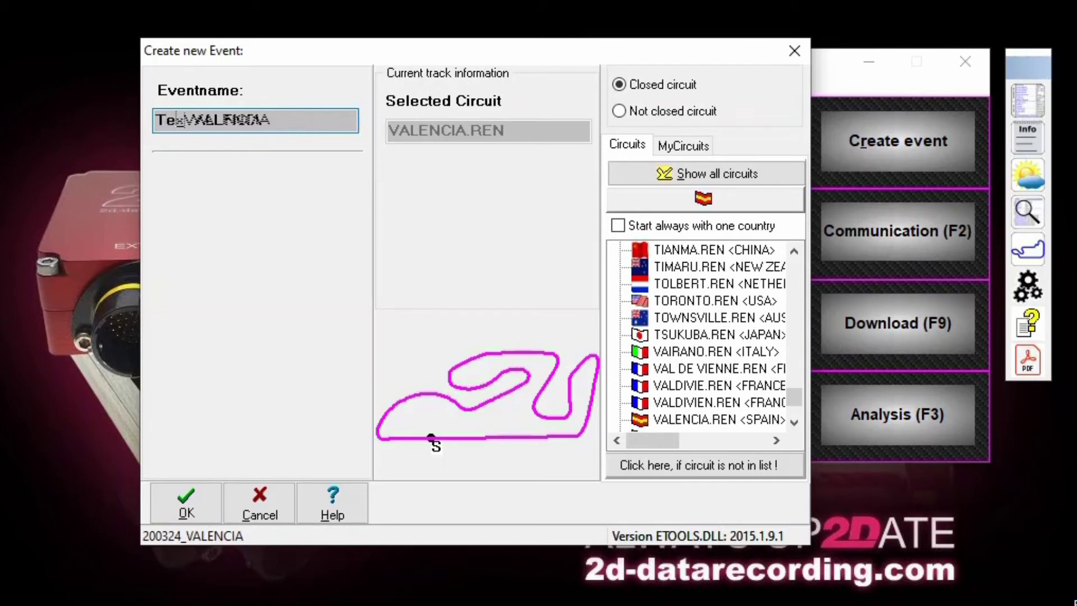
type("-1-")
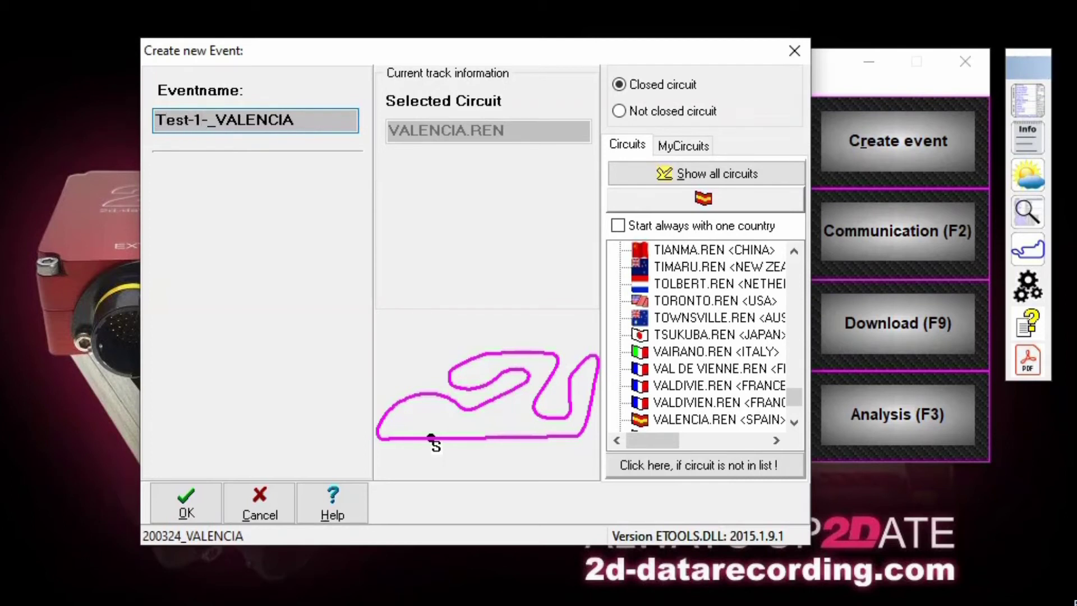
key("BackSpace")
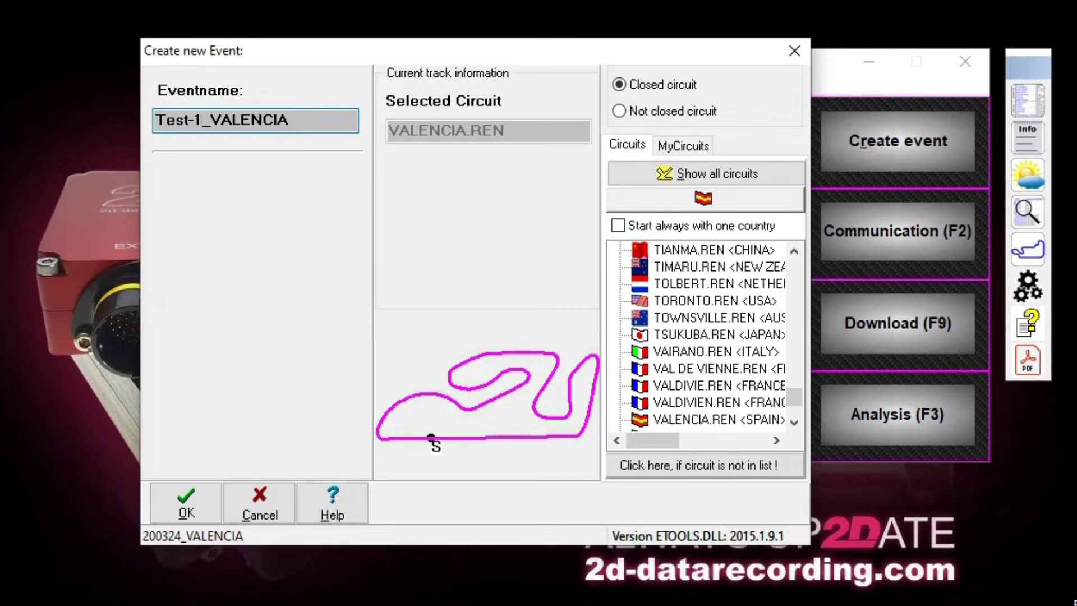
left_click(209, 502)
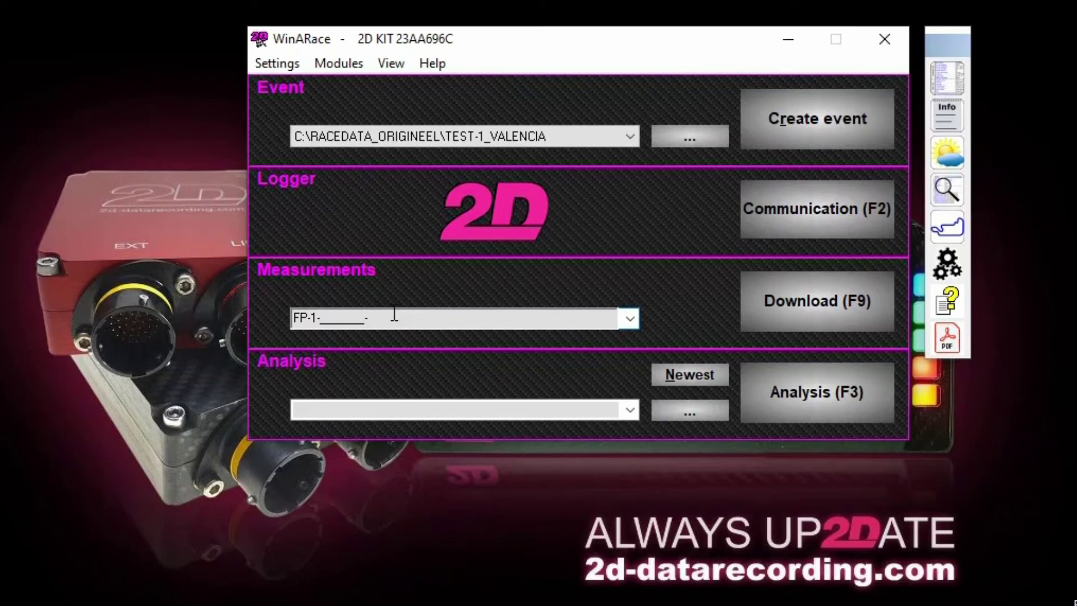
Step: Pick the FP-1 measurement name preset and retype it as Day-1
left_click(629, 318)
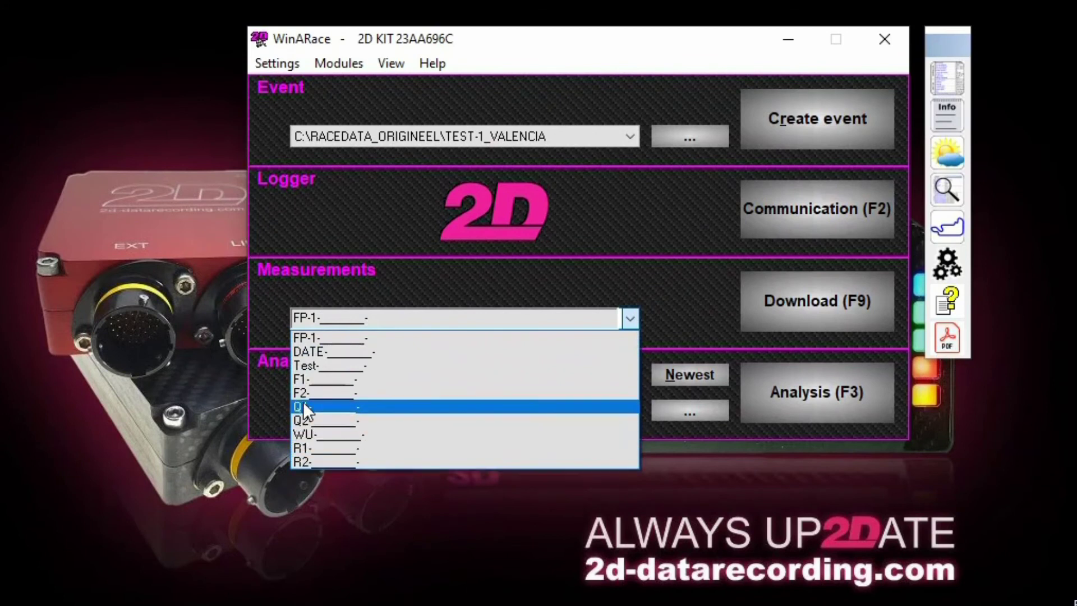
left_click(392, 319)
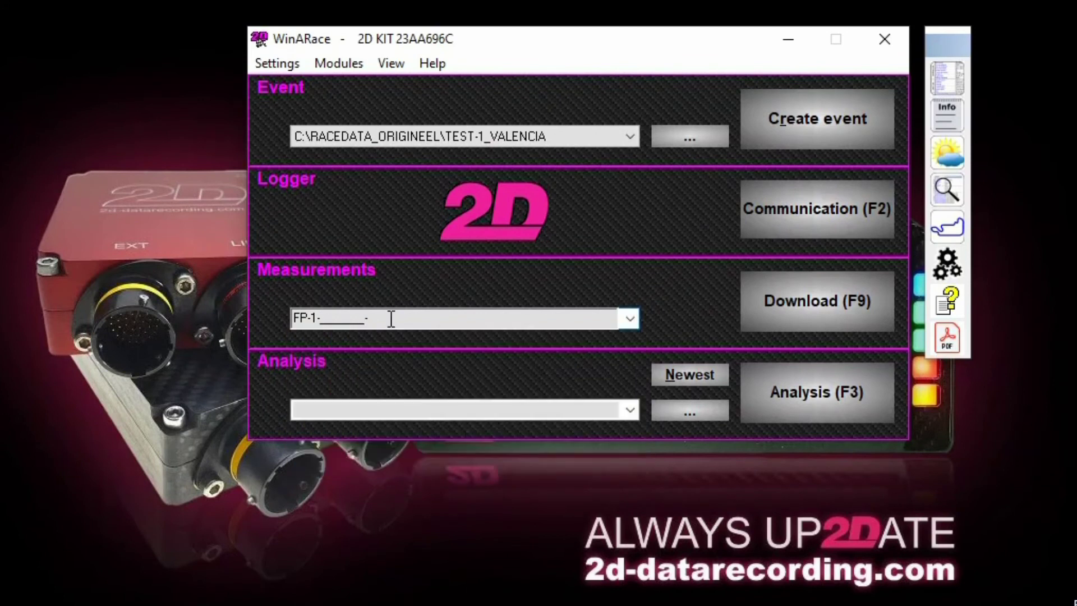
key("Left")
key("Left")
key("Left")
key("Left")
key("Left")
key("Left")
key("Left")
key("Left")
key("Left")
key("BackSpace")
key("BackSpace")
key("BackSpace")
key("BackSpace")
type("Day-1")
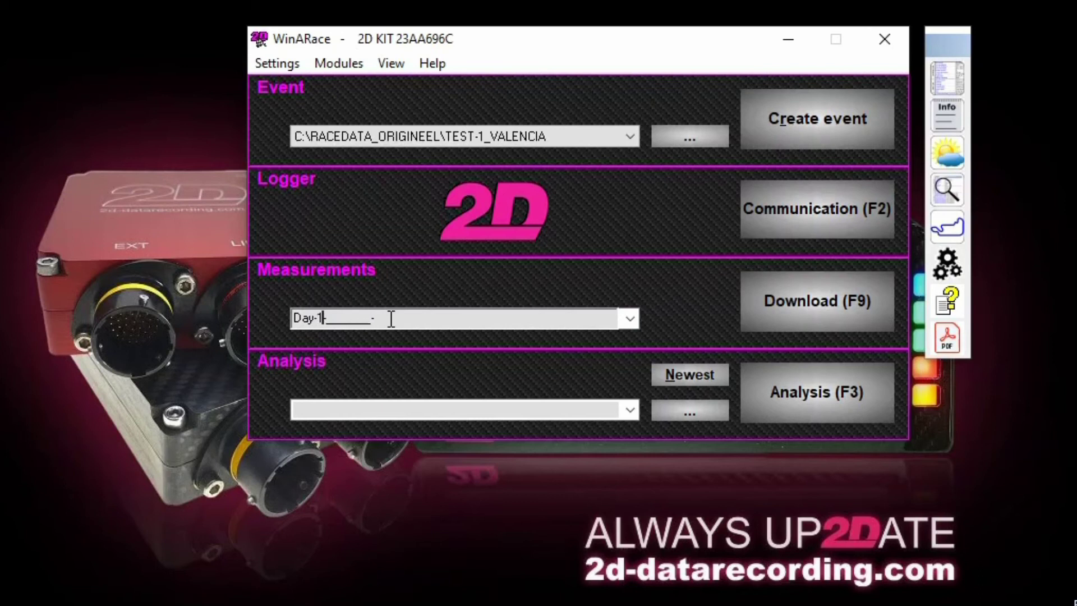